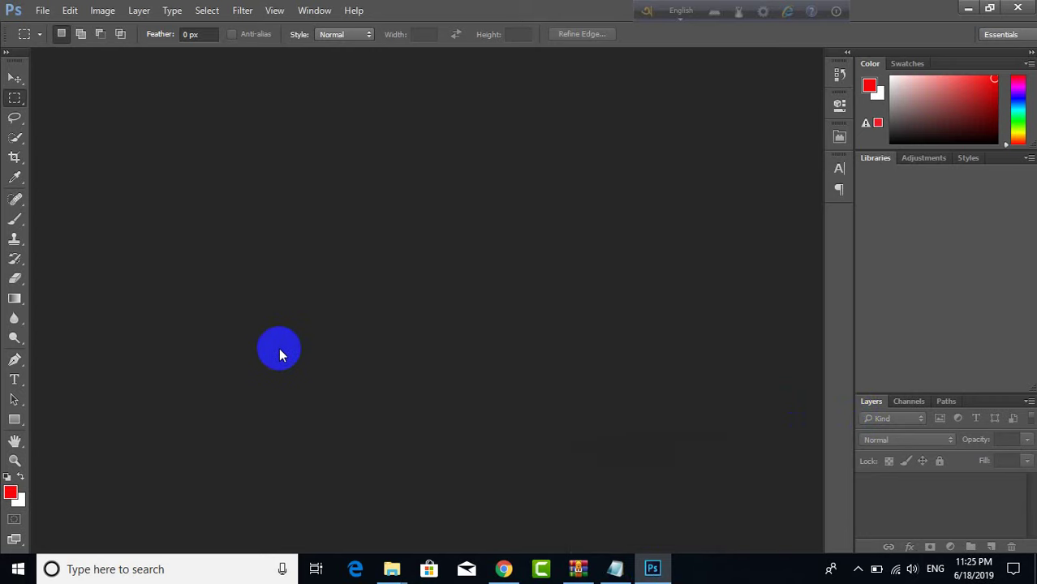
Open the 23656.png apple logo from the Downloads folder via File > Open
left_click(43, 10)
left_click(43, 11)
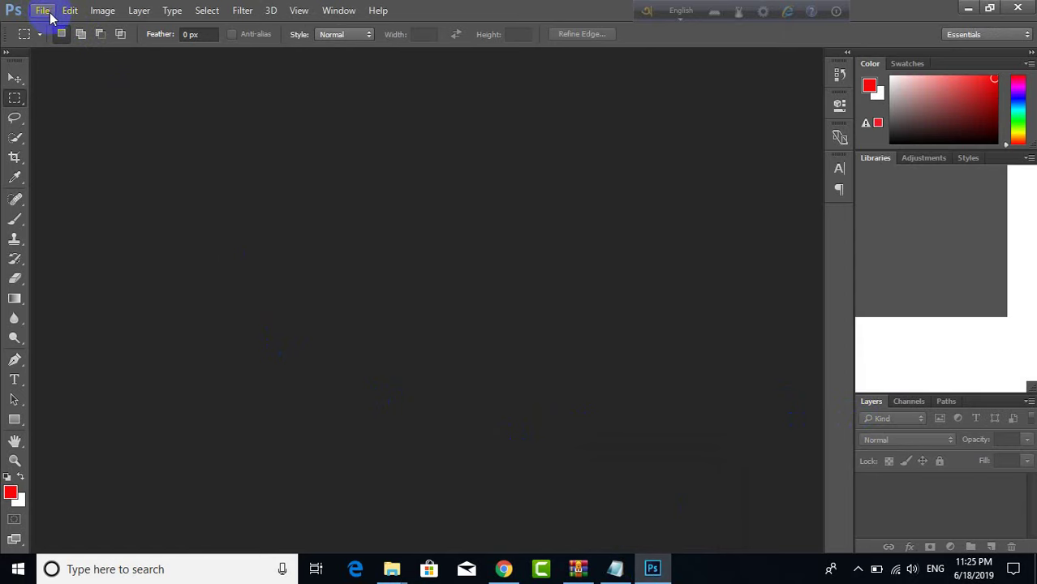
left_click(43, 11)
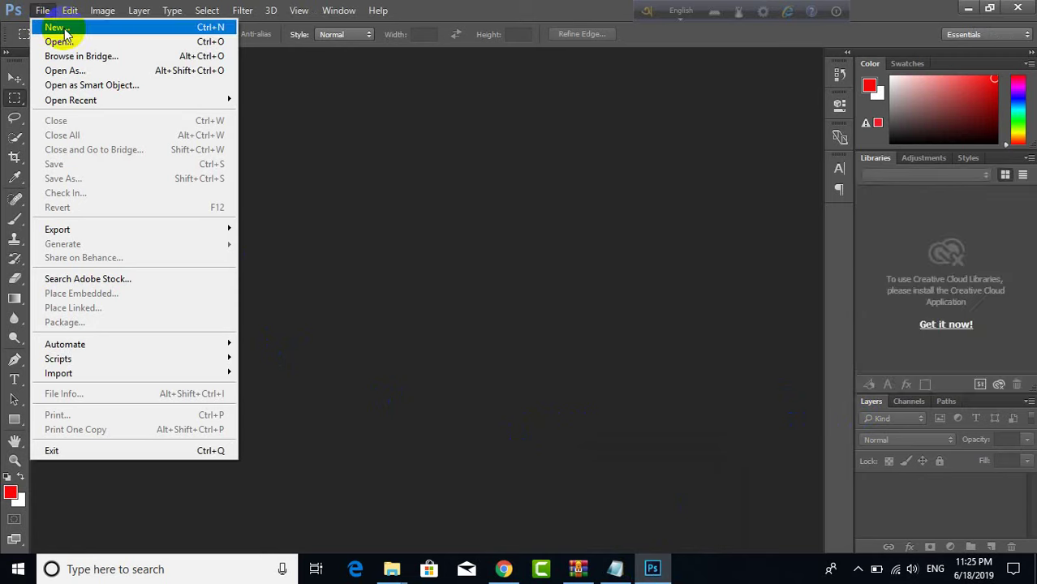
left_click(60, 41)
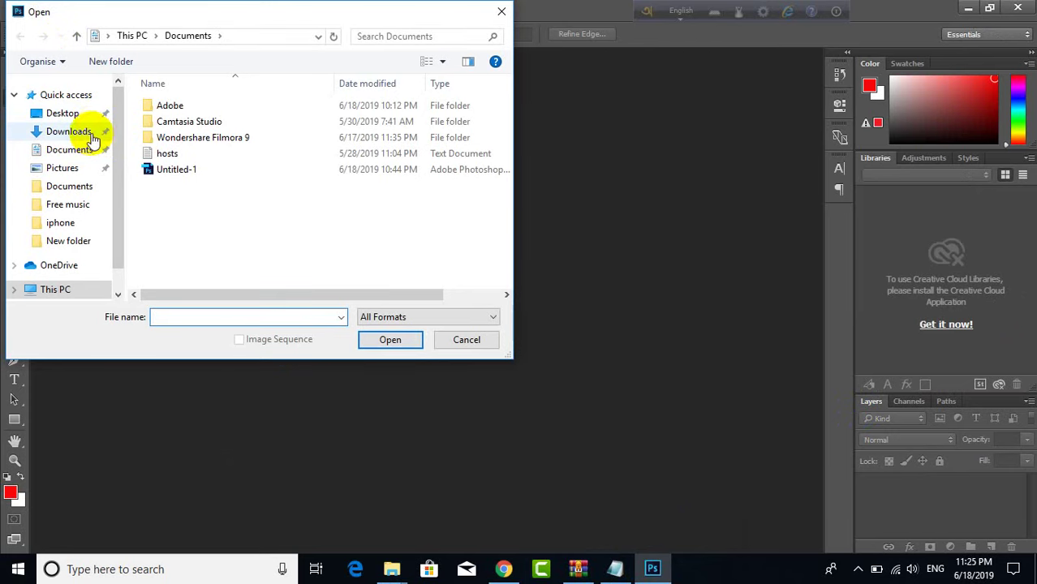
left_click(90, 133)
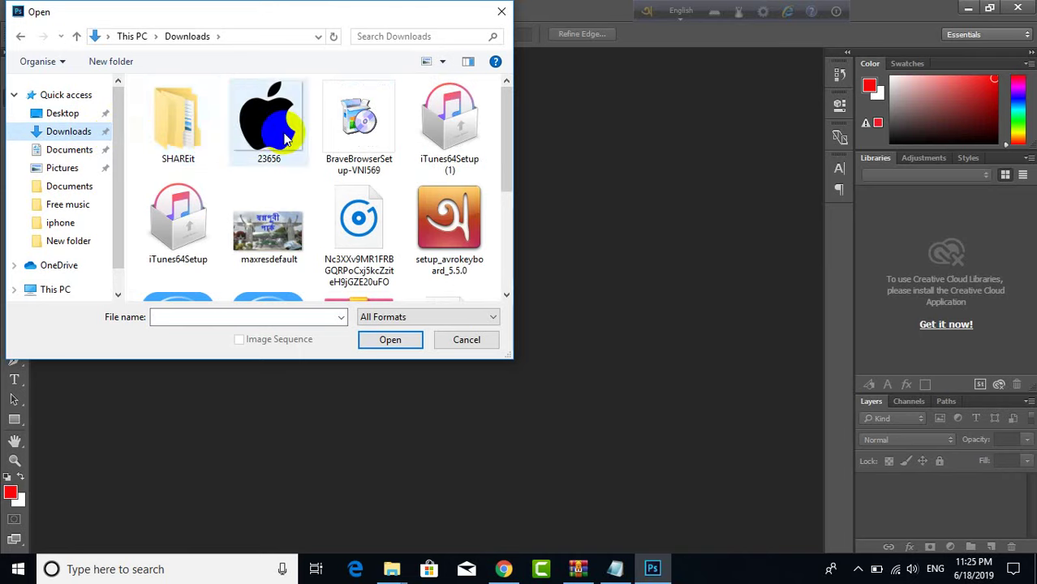
left_click(284, 138)
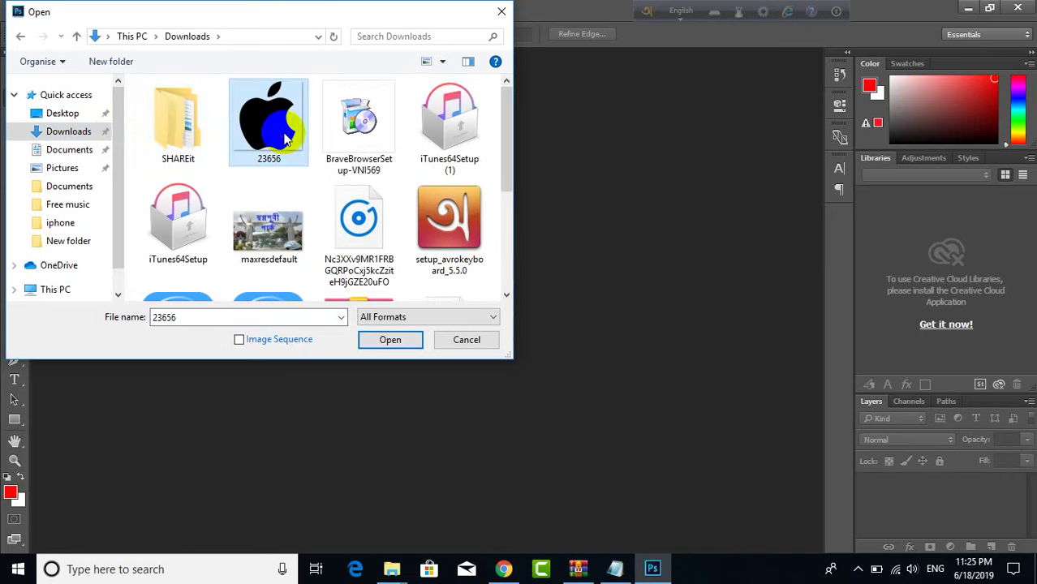
left_click(383, 344)
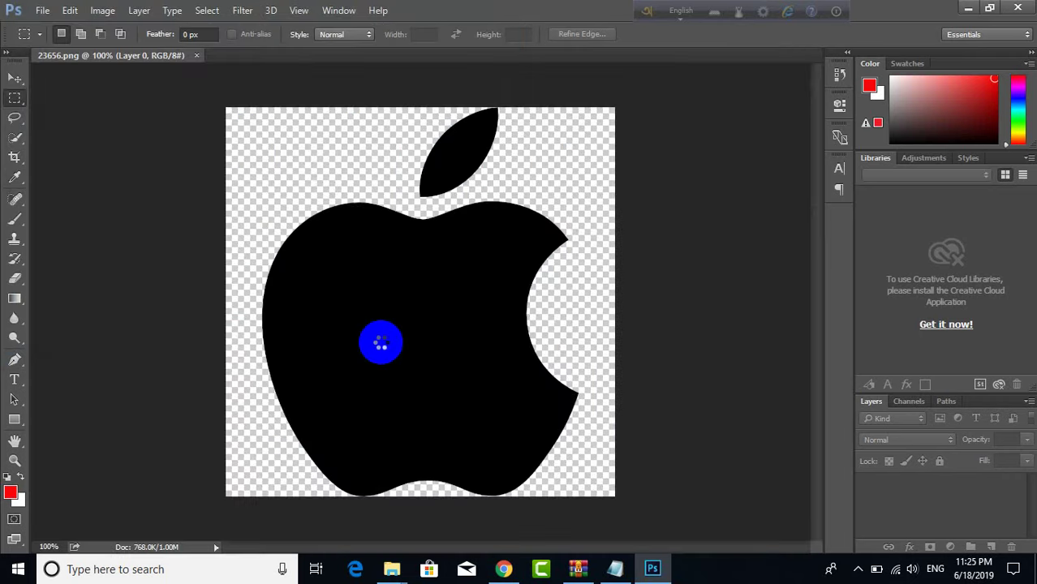
left_click(40, 11)
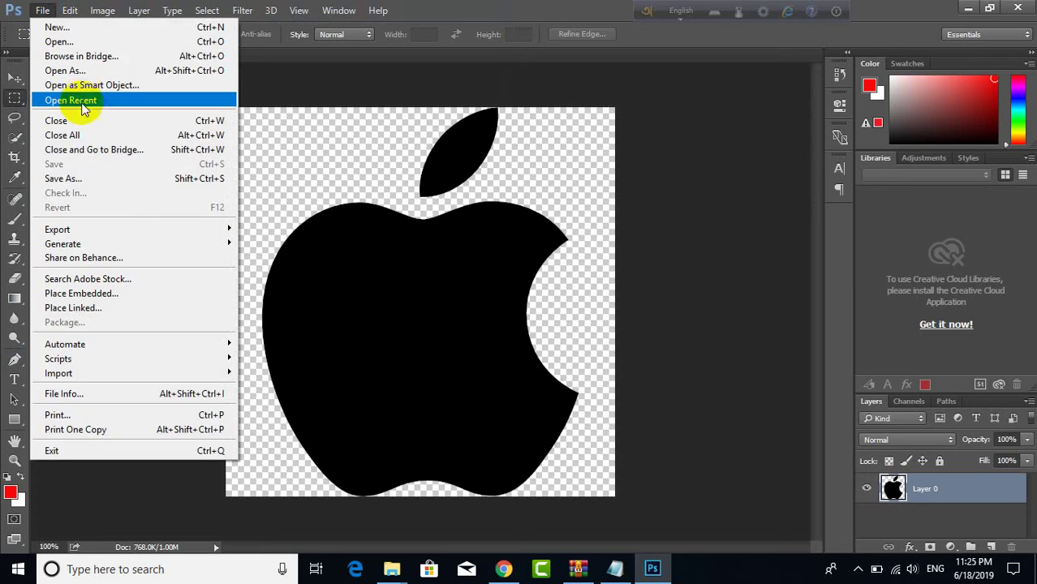
left_click(87, 180)
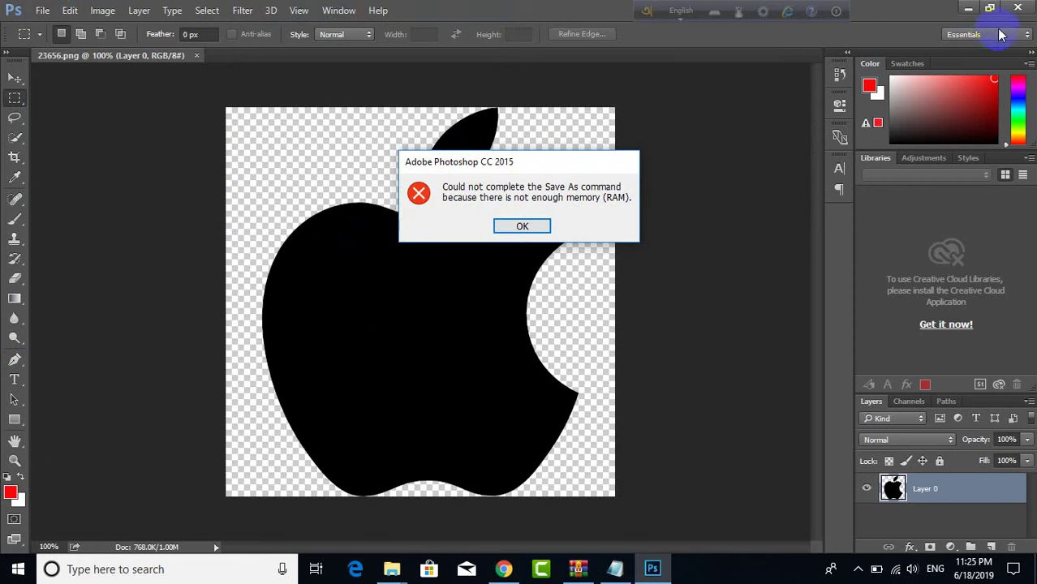
left_click(1022, 8)
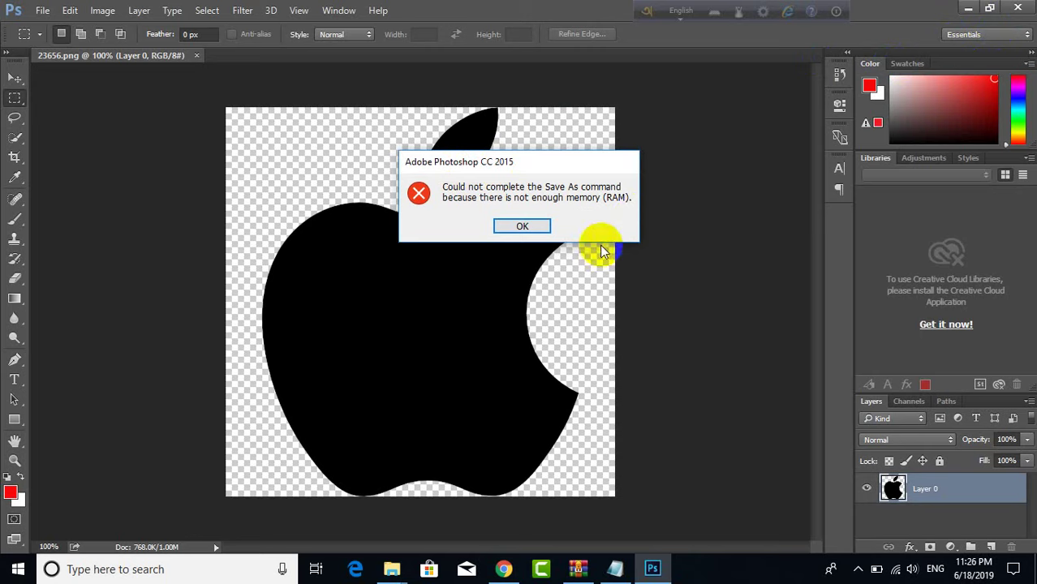
left_click(549, 230)
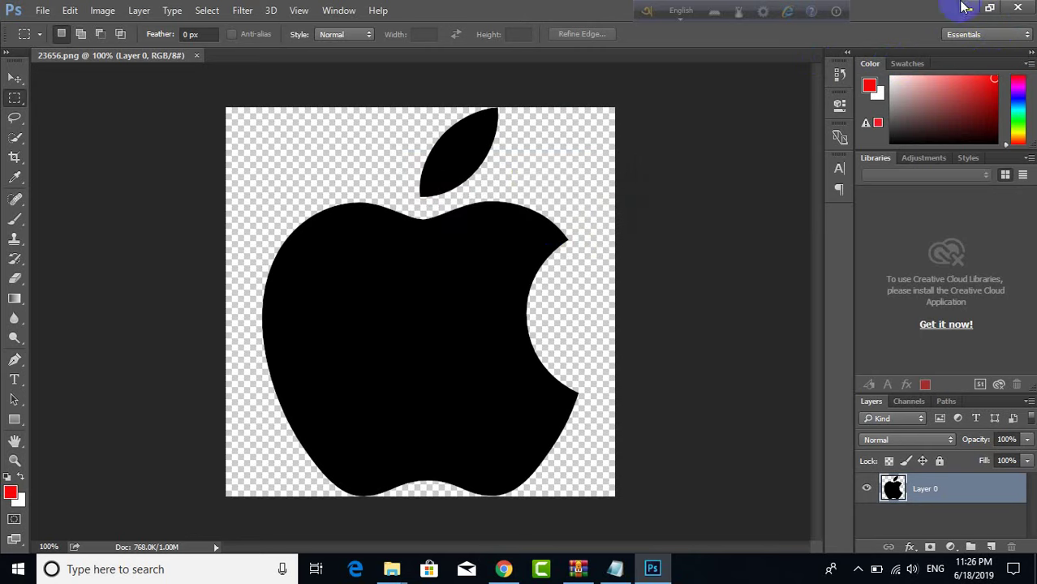
left_click(1029, 9)
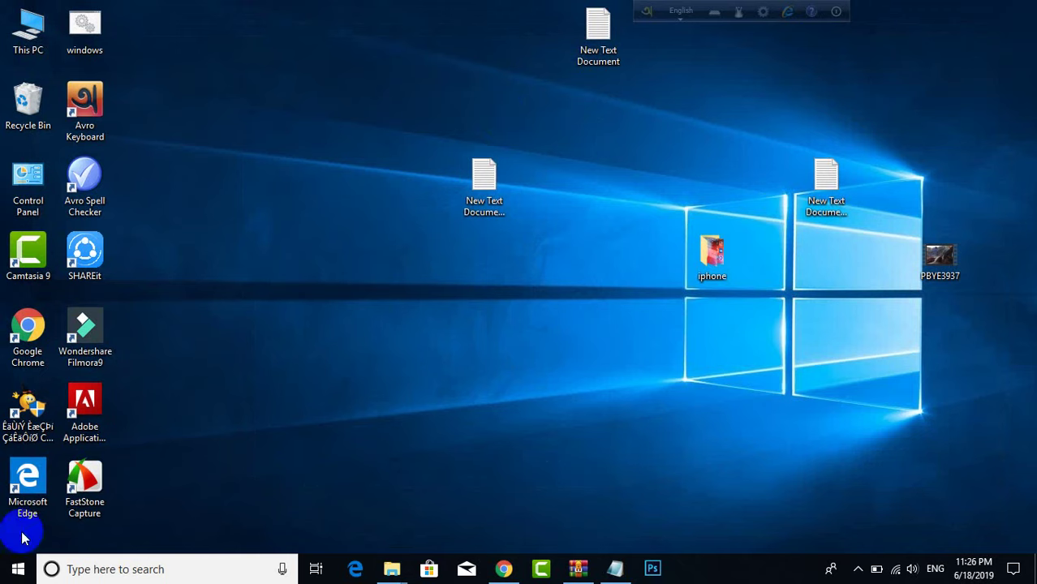
Search Windows for 'regedit' and launch the Registry Editor
left_click(100, 570)
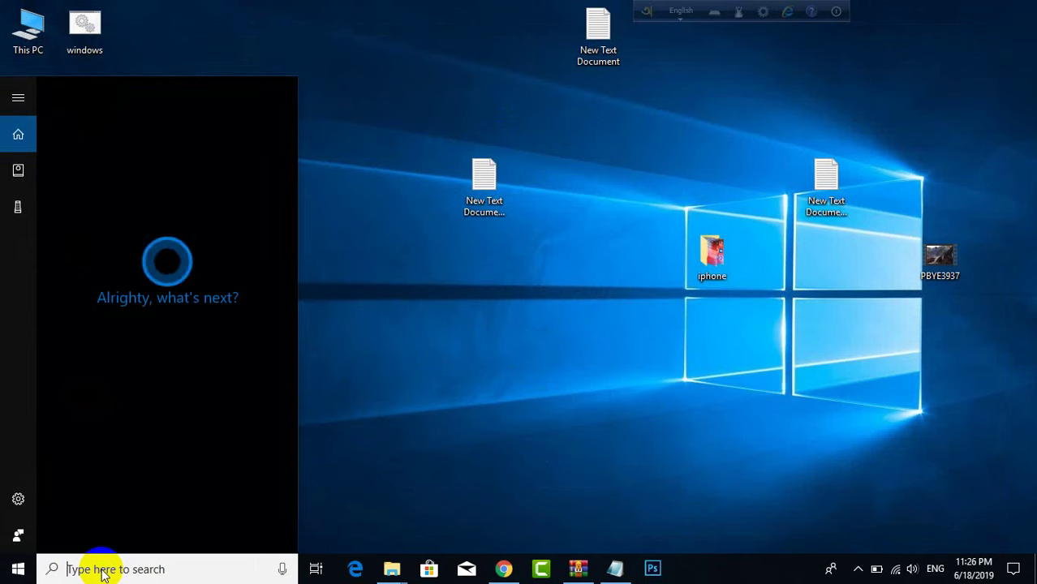
type("re")
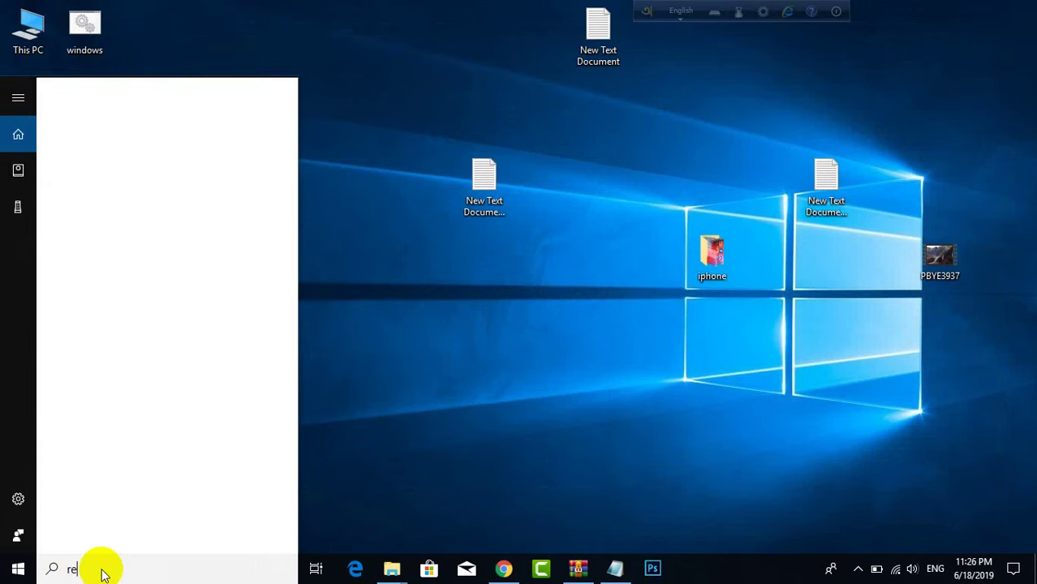
type("ge")
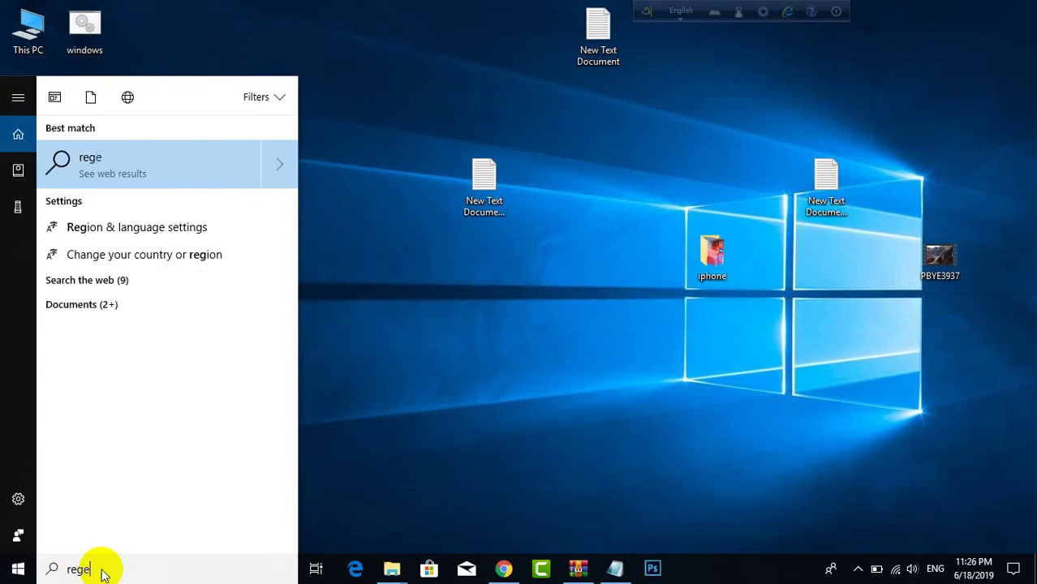
type("dit")
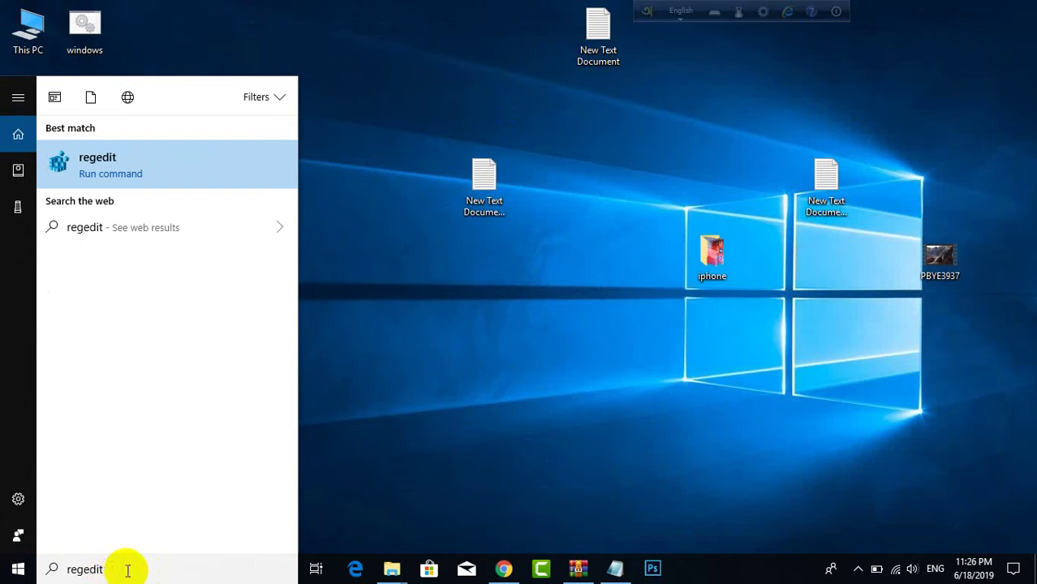
left_click(123, 170)
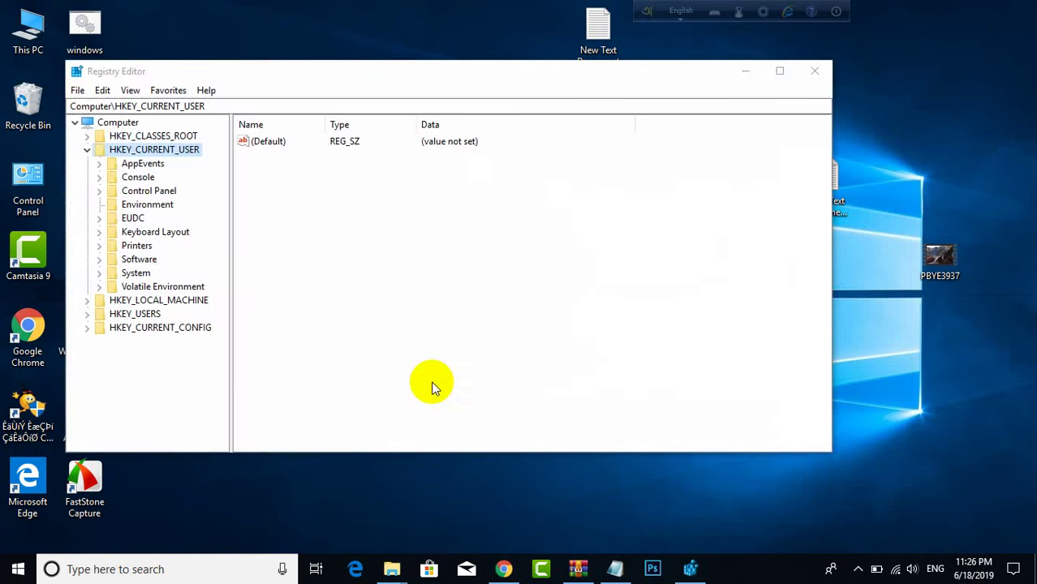
Navigate to HKEY_CURRENT_USER\Software\Adobe\Photoshop\90.0 to list its values
left_click(86, 149)
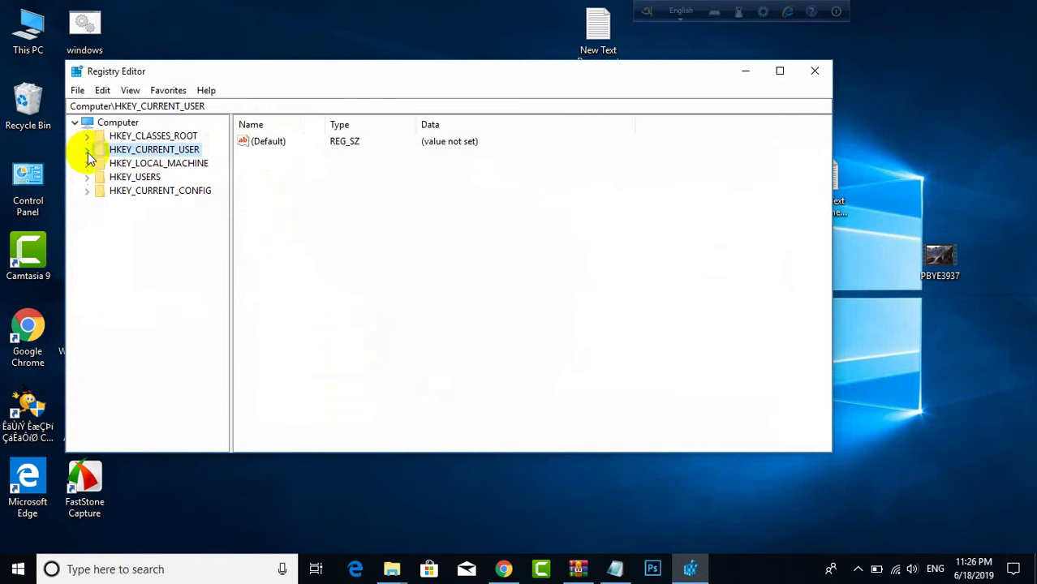
left_click(88, 153)
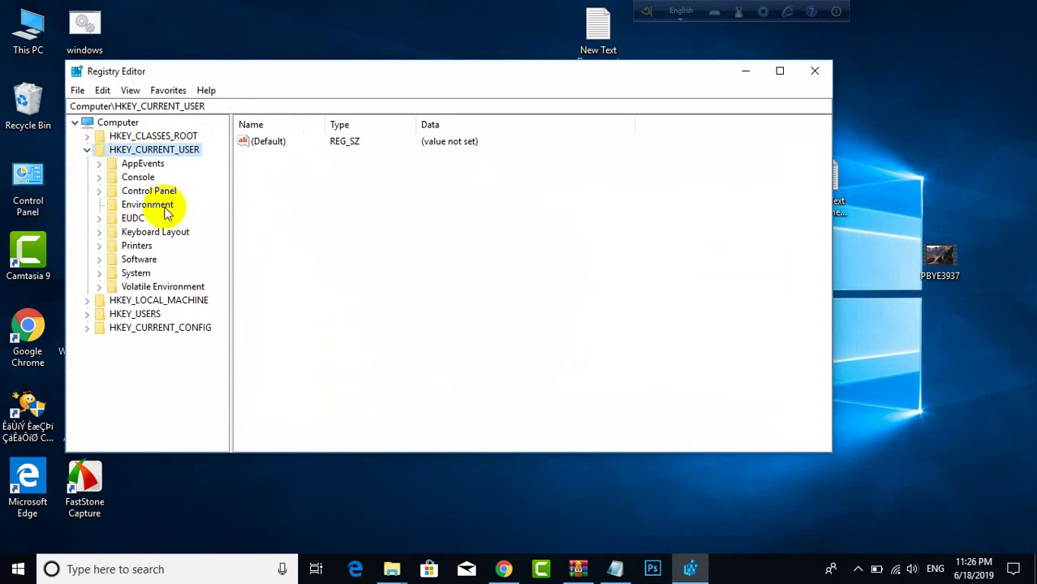
left_click(115, 265)
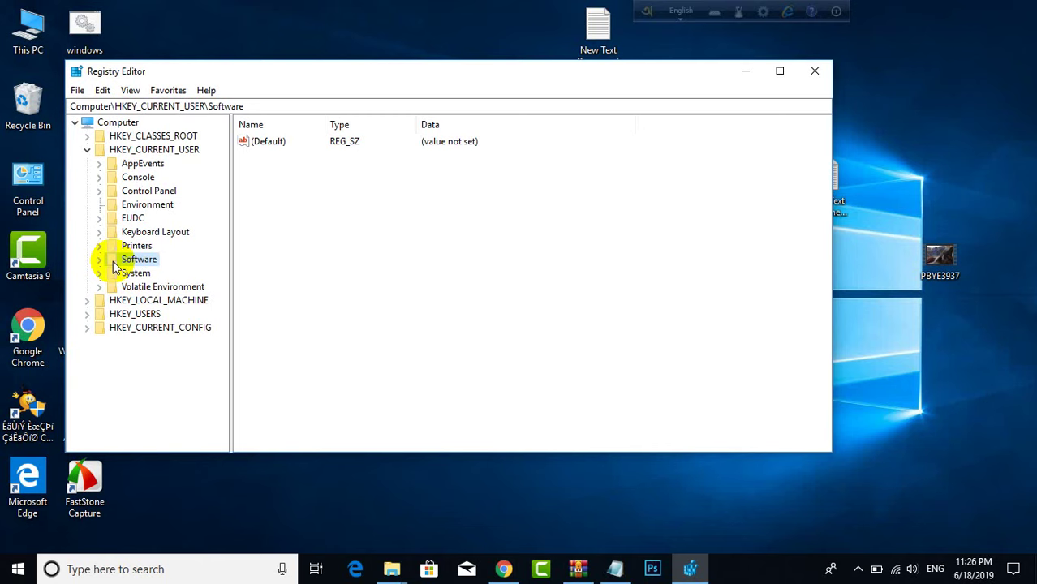
left_click(102, 259)
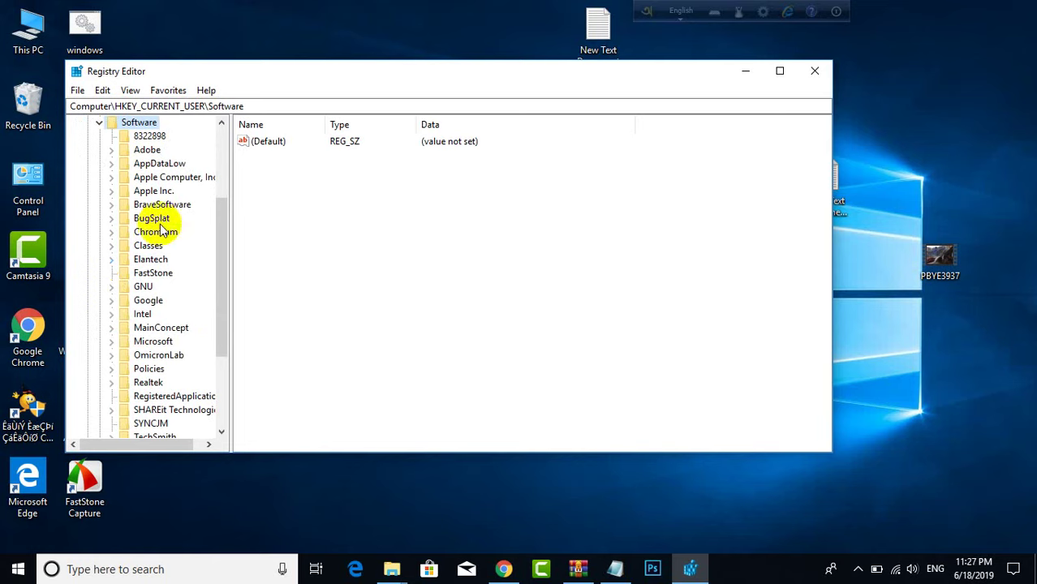
left_click(111, 150)
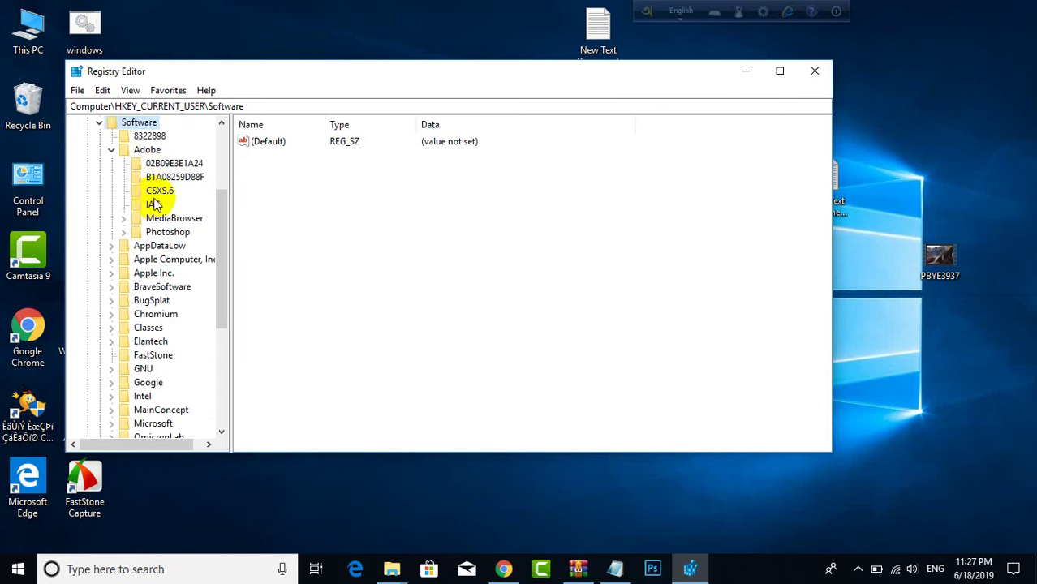
left_click(124, 232)
left_click(159, 245)
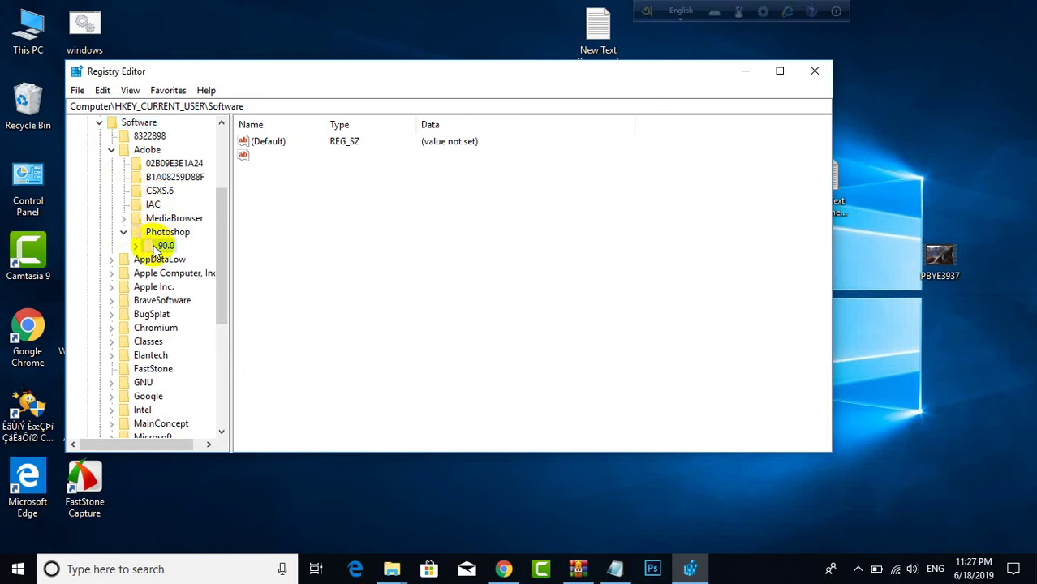
Add a new 32-bit DWORD value named OverridePhysicalMemoryMB to the 90.0 key
right_click(293, 313)
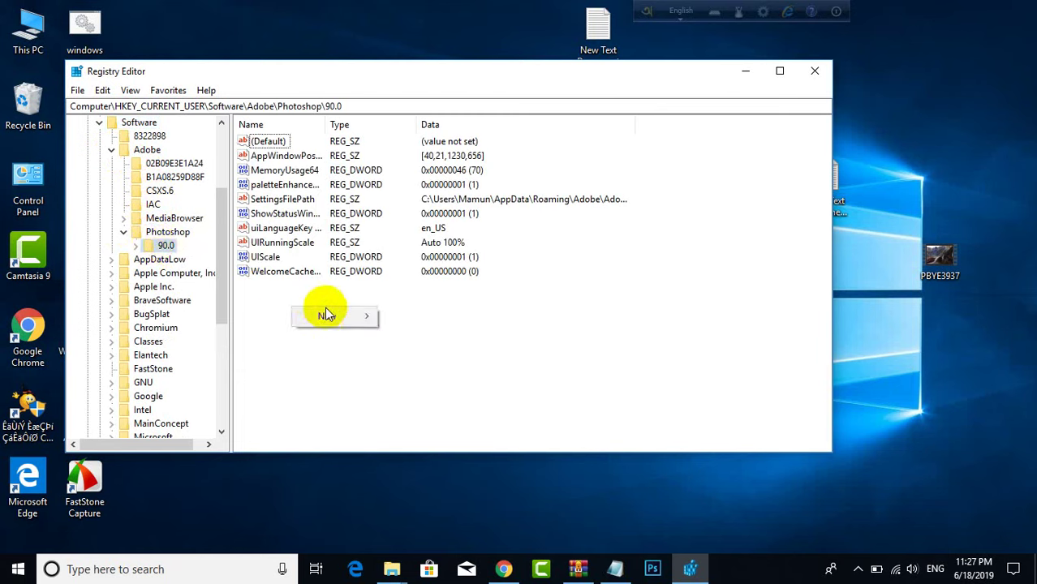
mouse_move(329, 316)
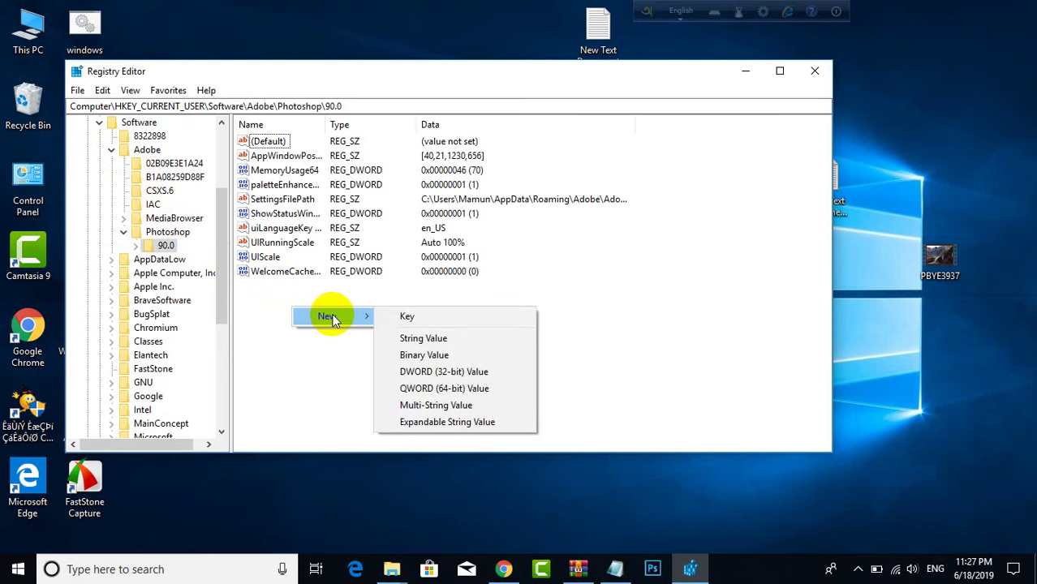
left_click(427, 375)
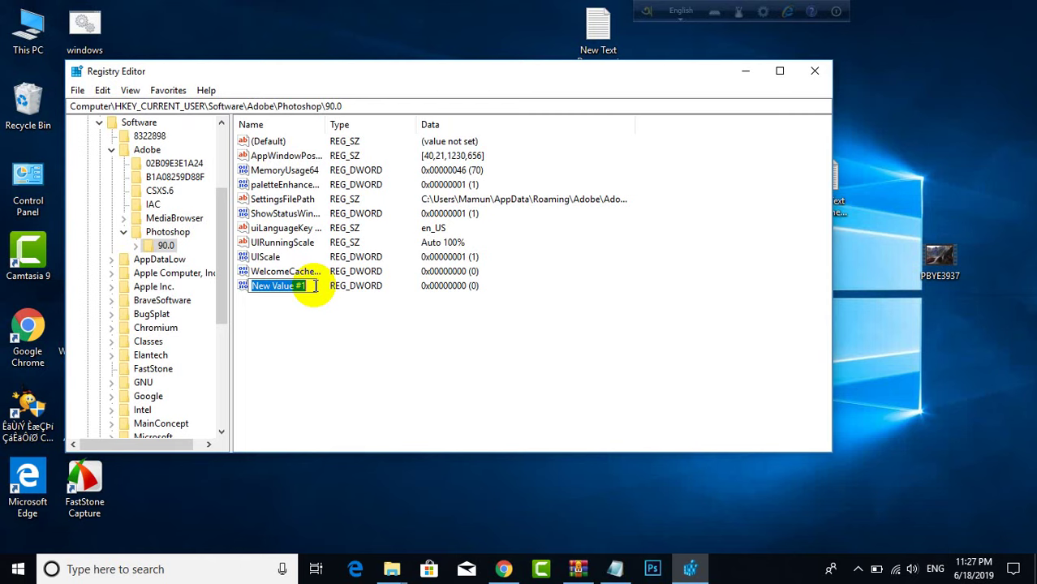
type("O")
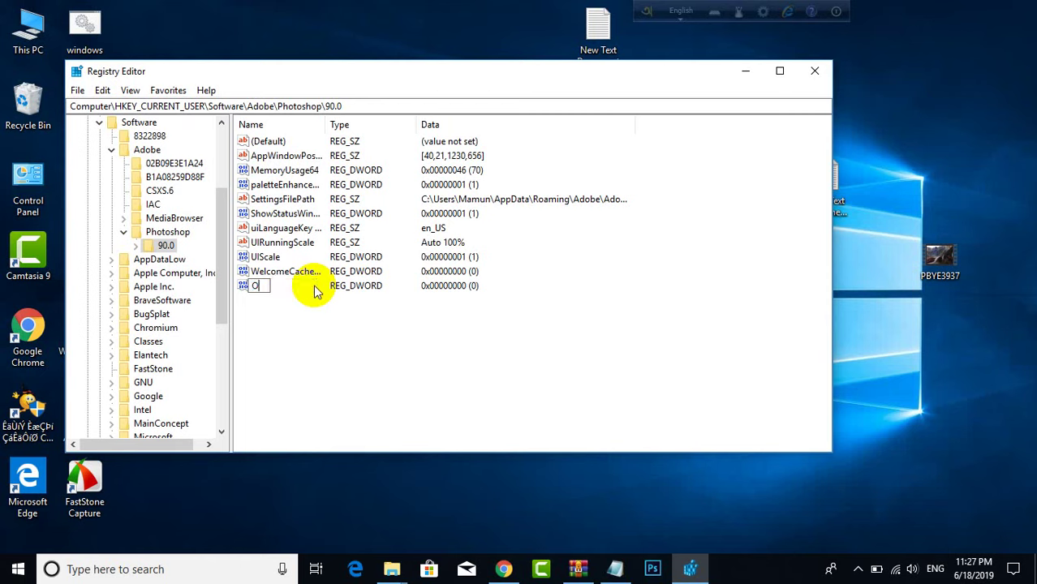
type("ver")
type("r")
type("ideP")
type("hy")
type("si")
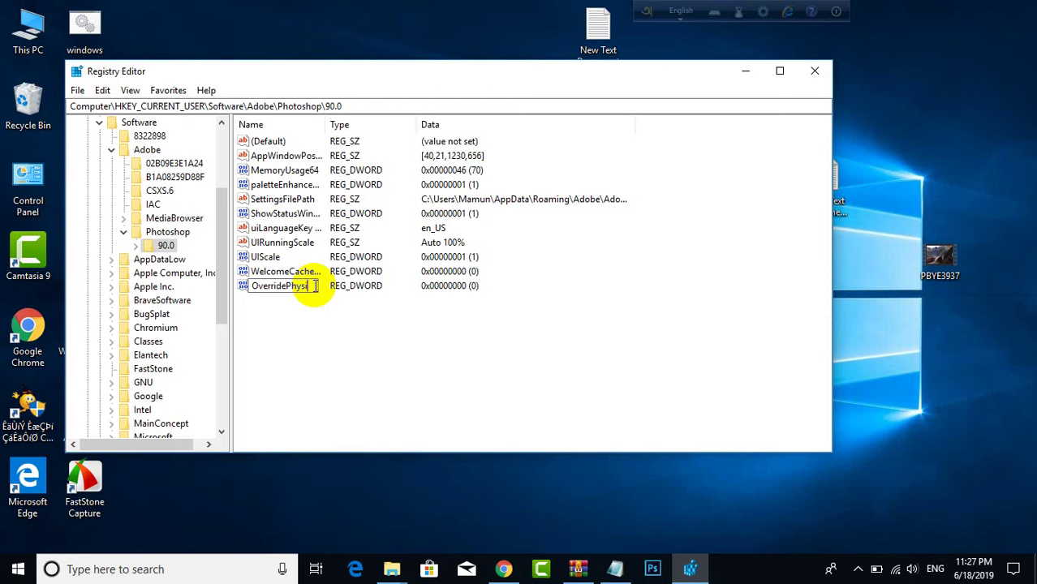
type("cal")
type("Me")
type("mor")
type("y")
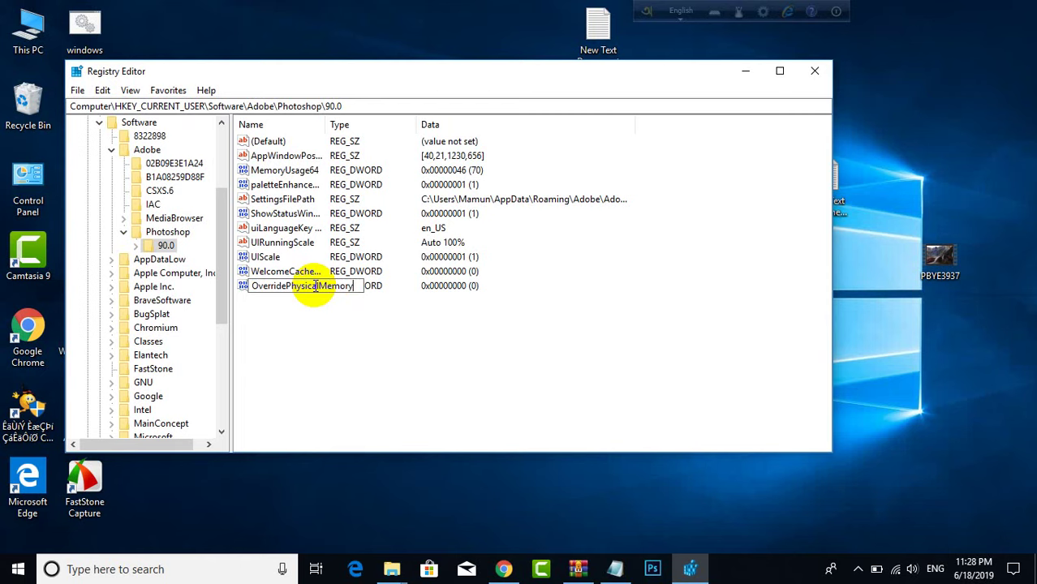
type("M")
type("B")
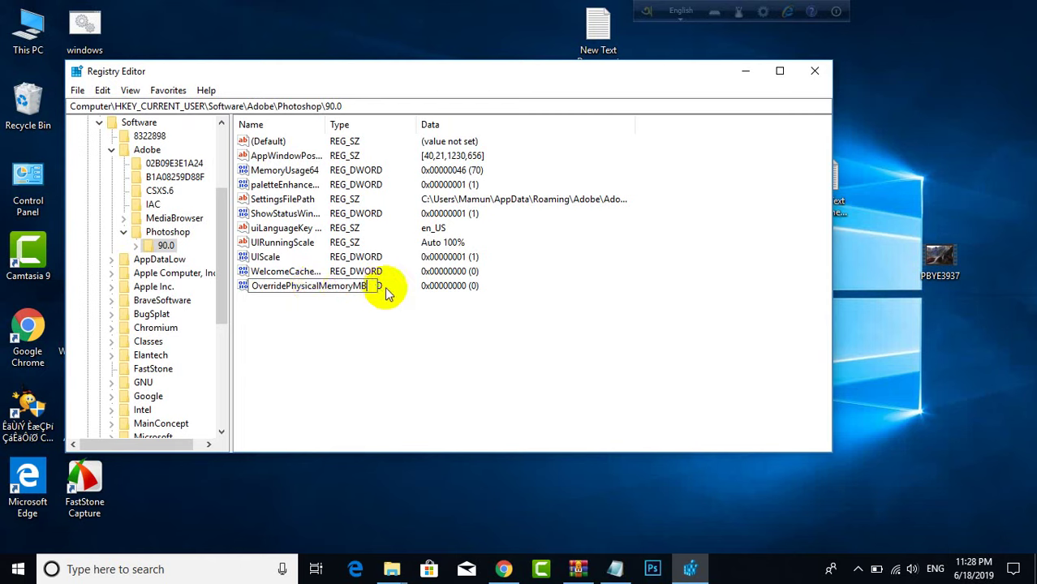
key("Return")
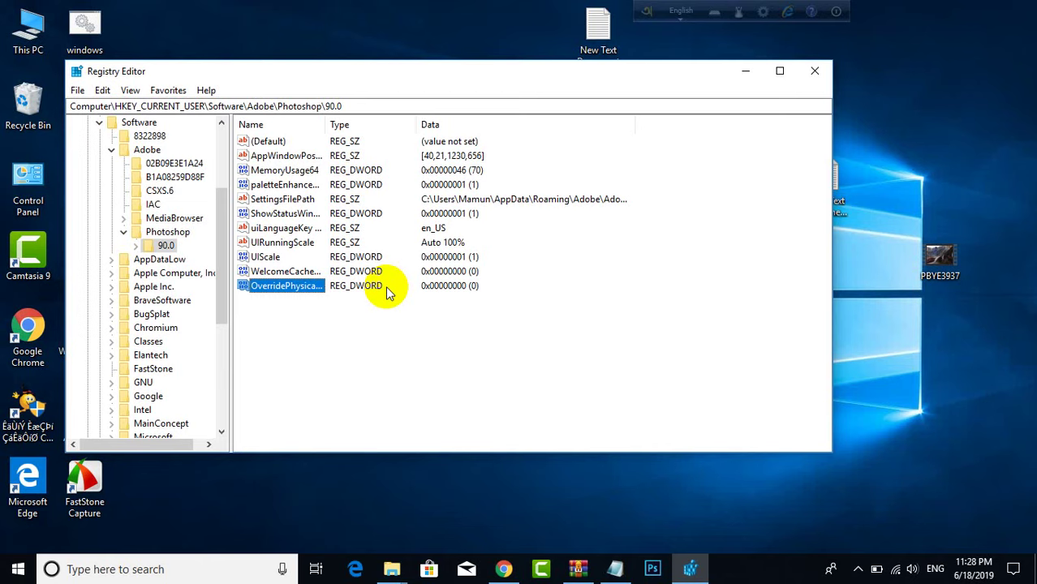
Change OverridePhysicalMemoryMB's data to 4000 in Decimal base, then exit Registry Editor
right_click(356, 291)
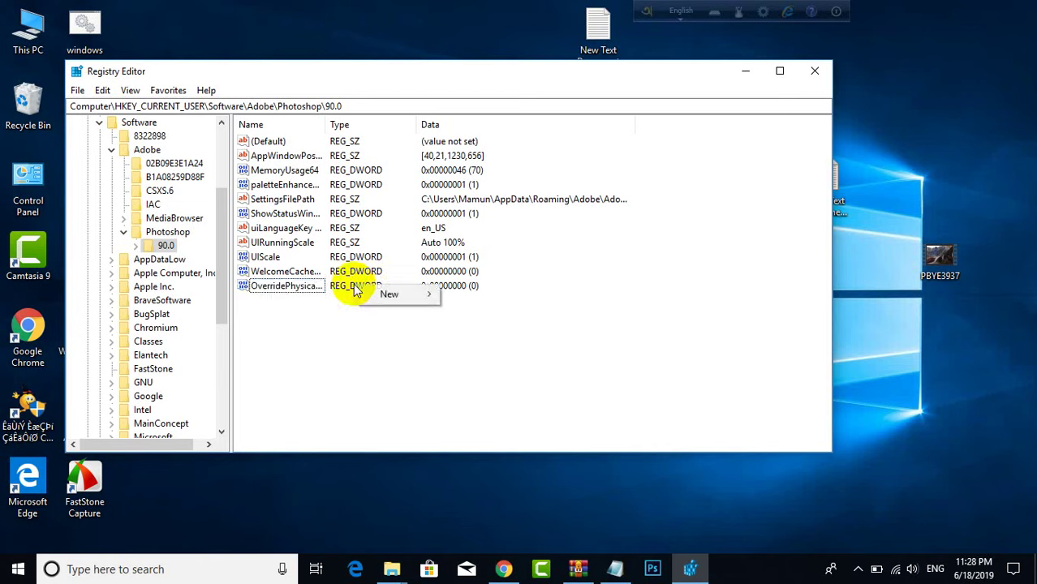
left_click(289, 294)
right_click(291, 294)
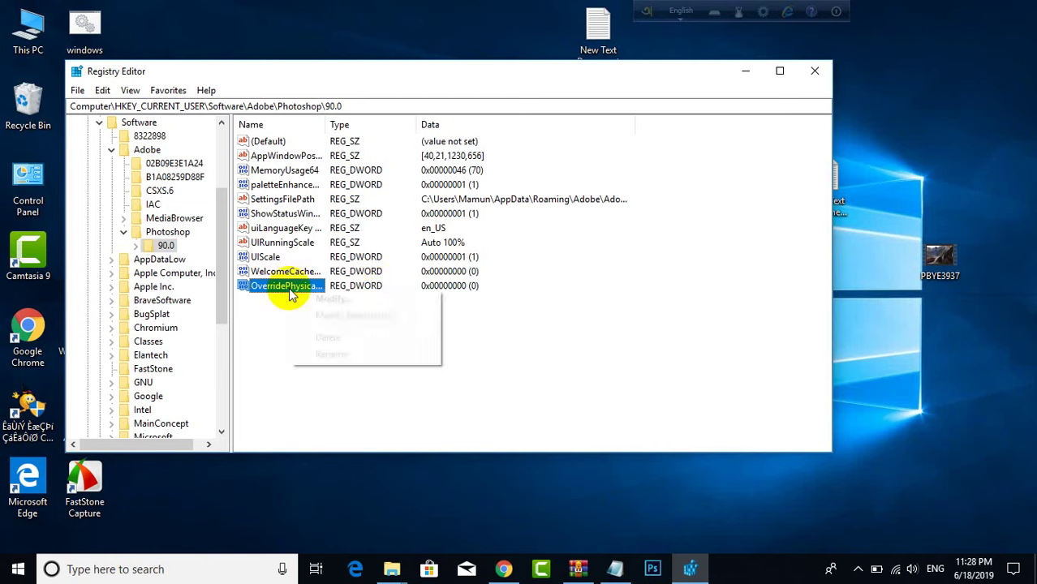
left_click(317, 300)
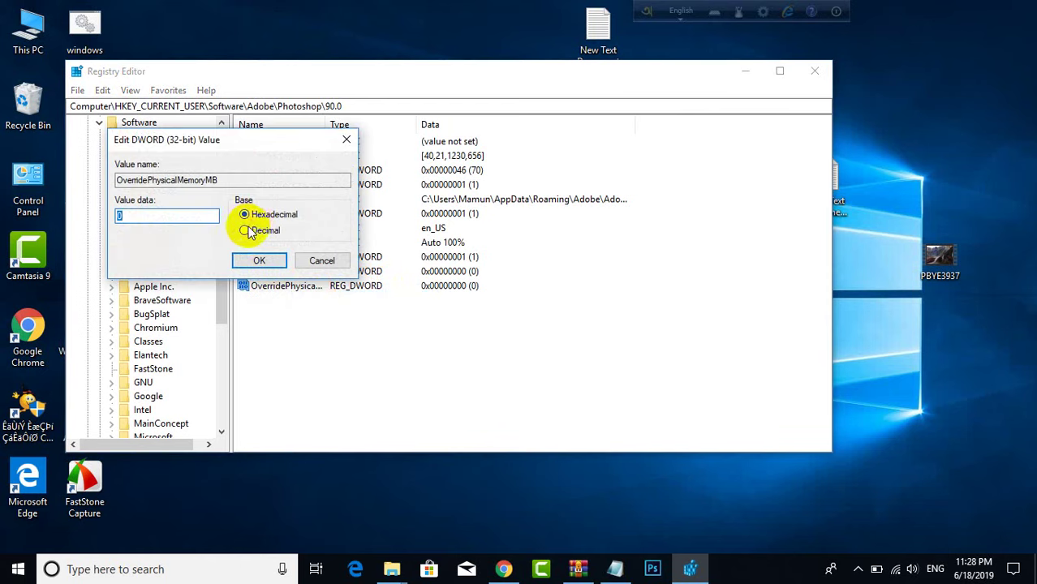
left_click(247, 230)
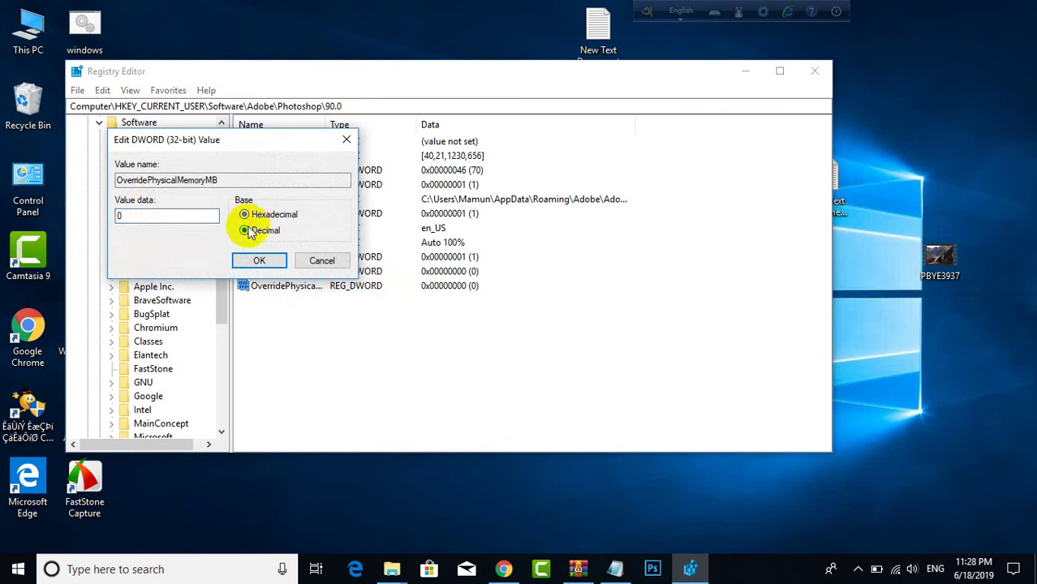
double_click(155, 213)
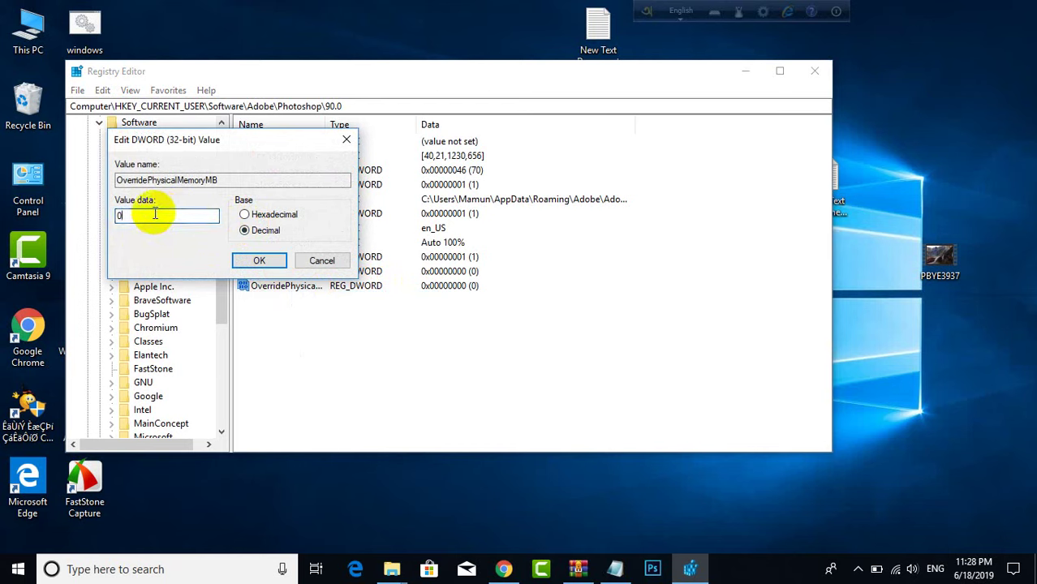
key("BackSpace")
type("4")
type("000")
left_click(253, 260)
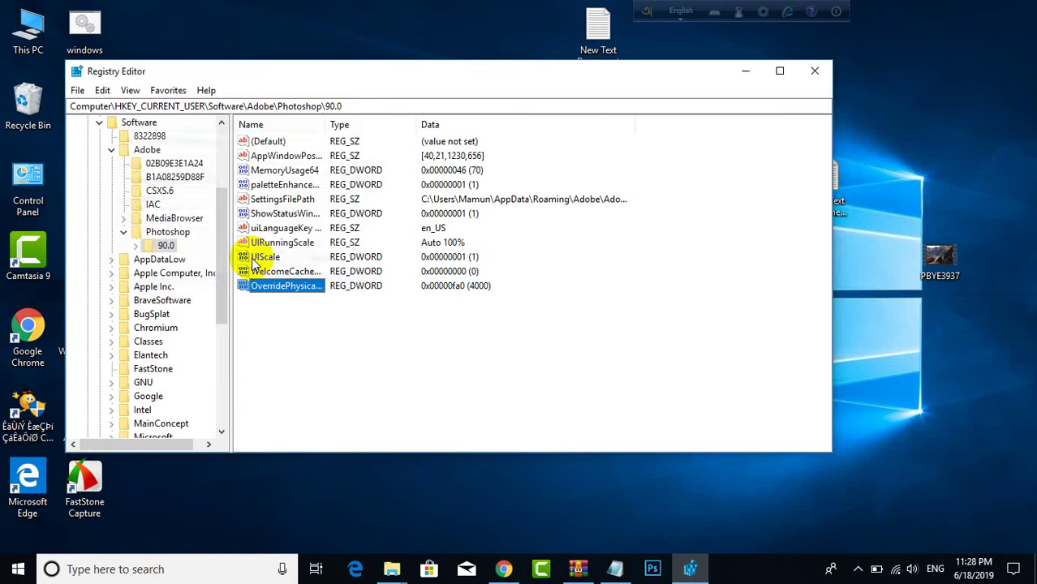
left_click(136, 245)
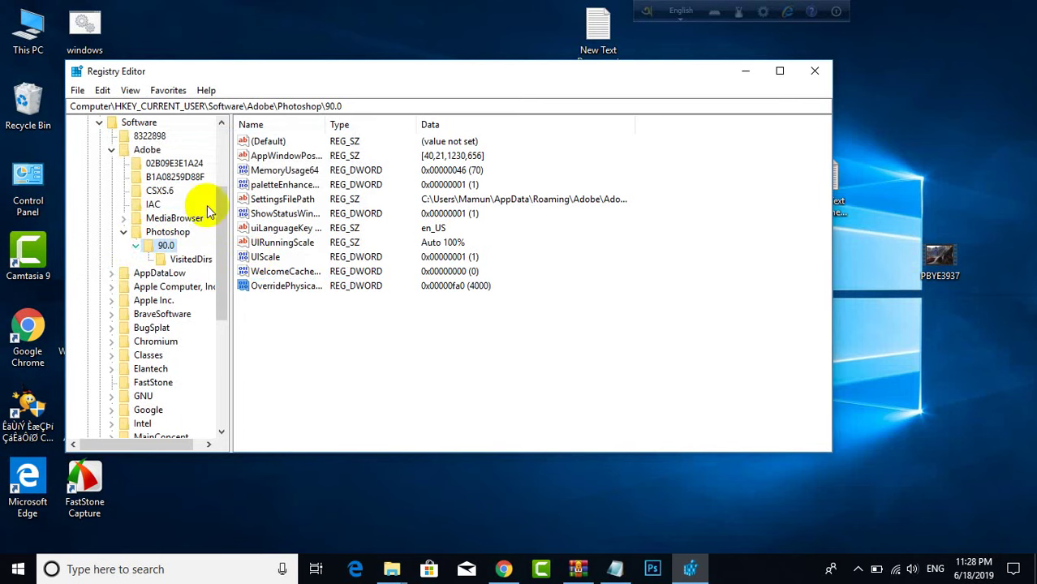
left_click(815, 71)
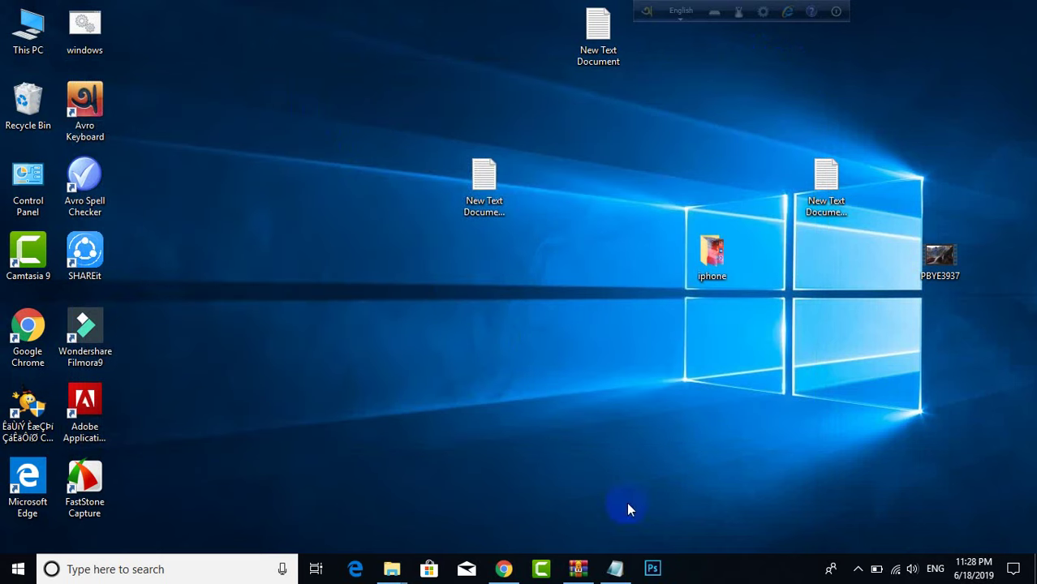
Bring Photoshop back from the taskbar and show its File menu
left_click(653, 570)
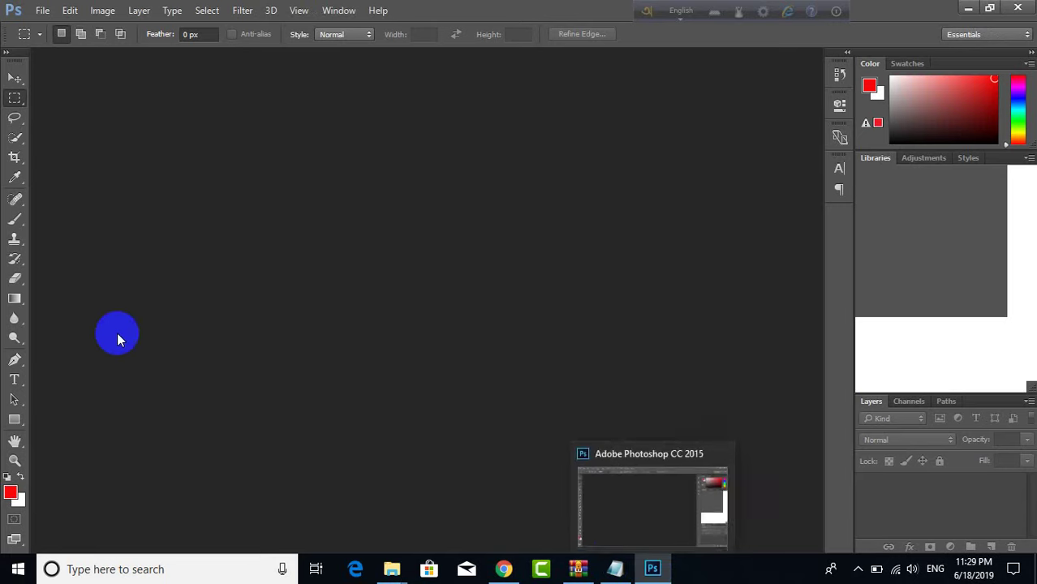
left_click(45, 10)
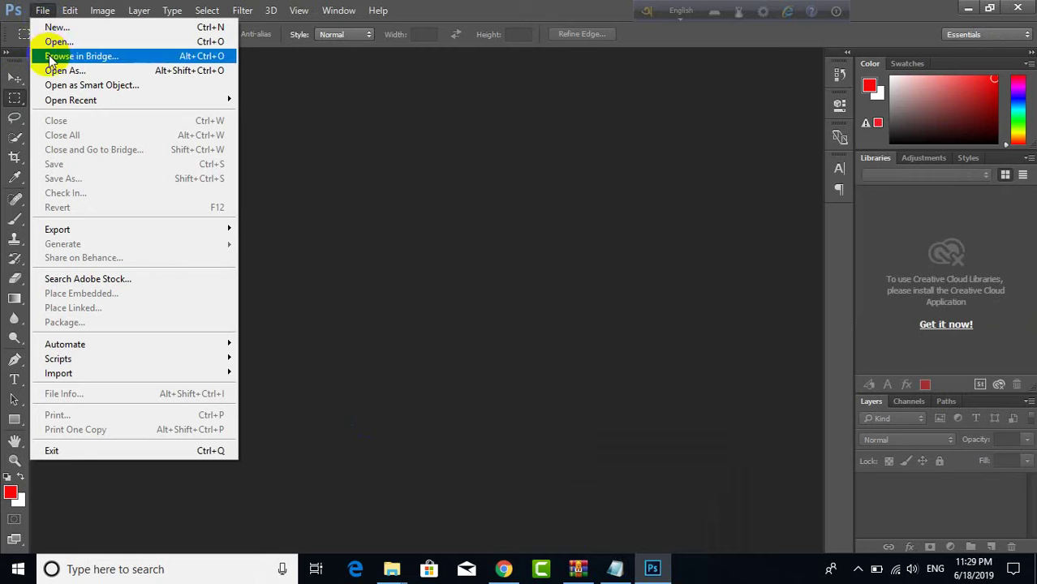
Reopen the 23656 apple logo image from Downloads
left_click(53, 42)
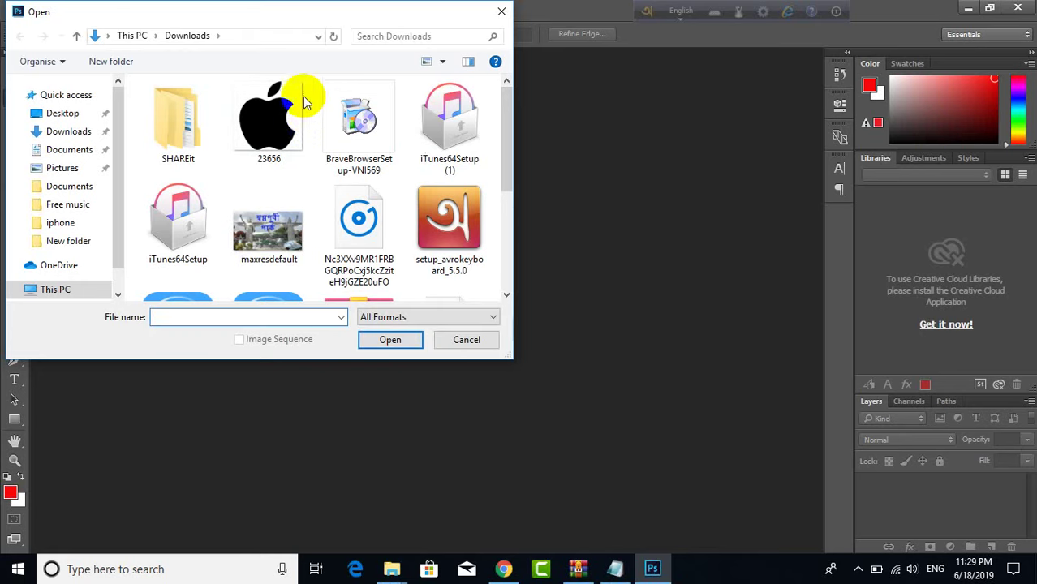
left_click(270, 133)
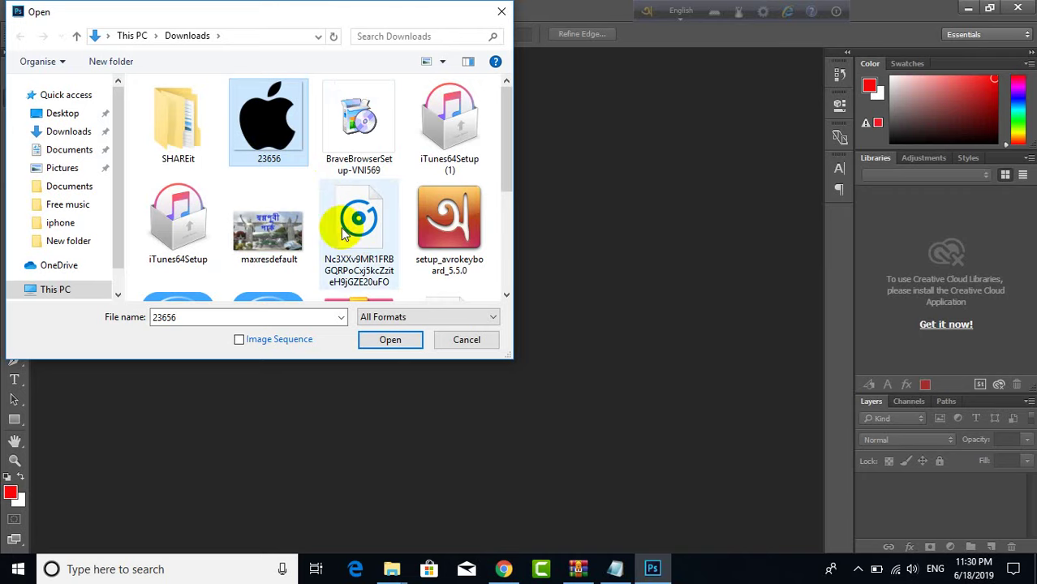
left_click(385, 336)
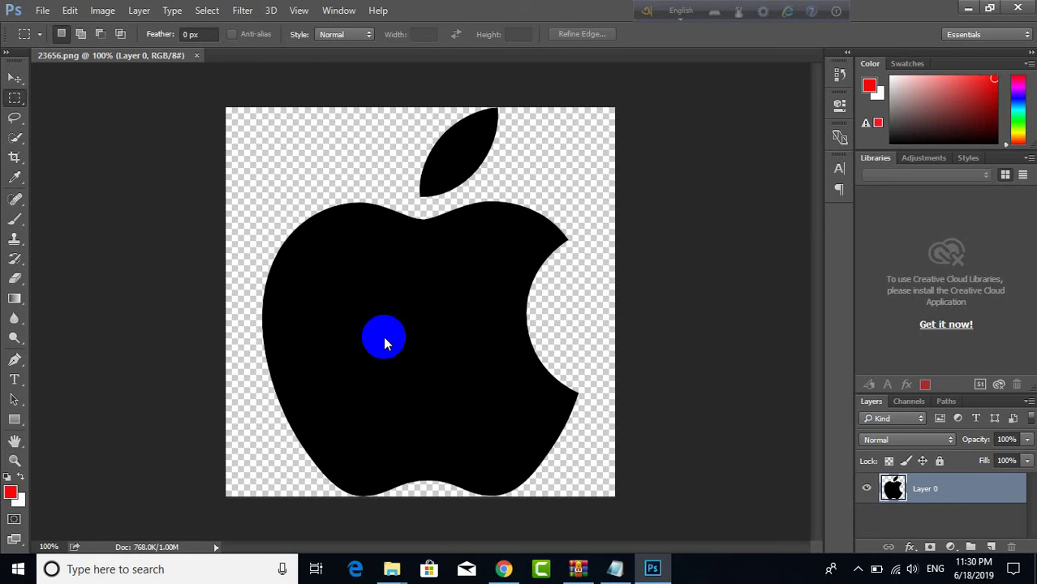
Save the image as JPEG named 23656 in Downloads, accepting the JPEG Options
left_click(43, 11)
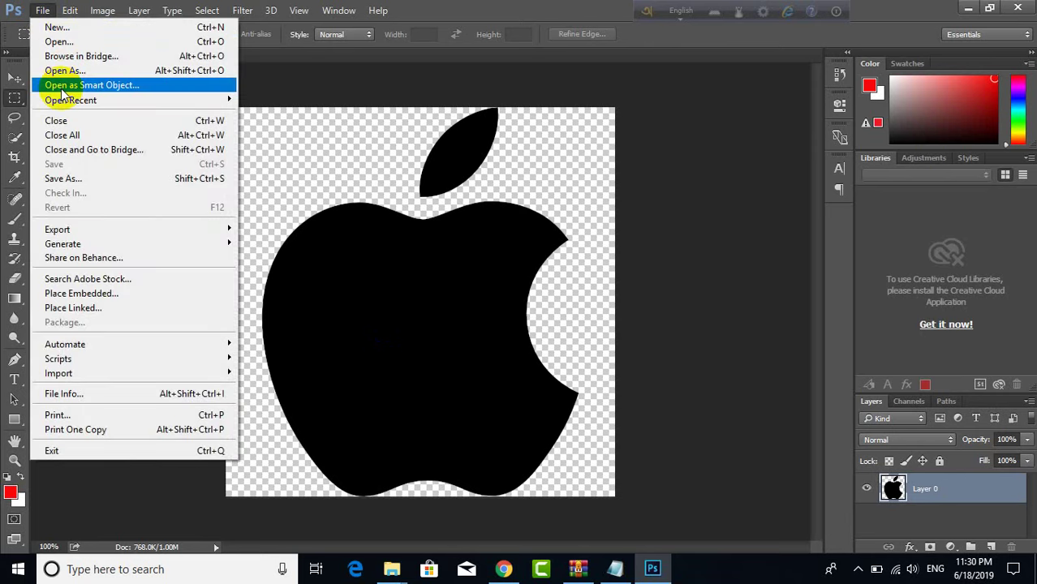
left_click(74, 181)
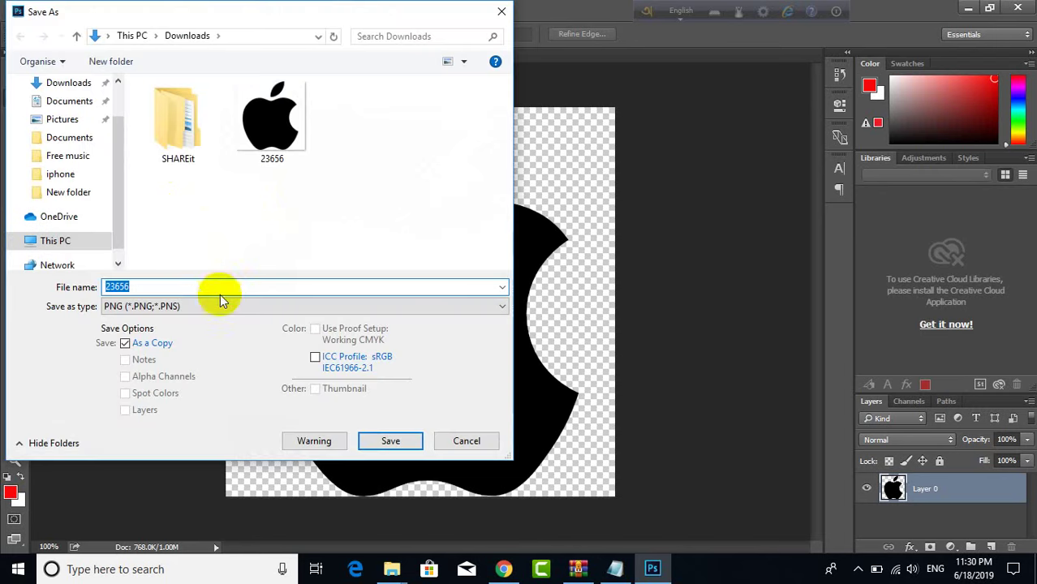
left_click(220, 306)
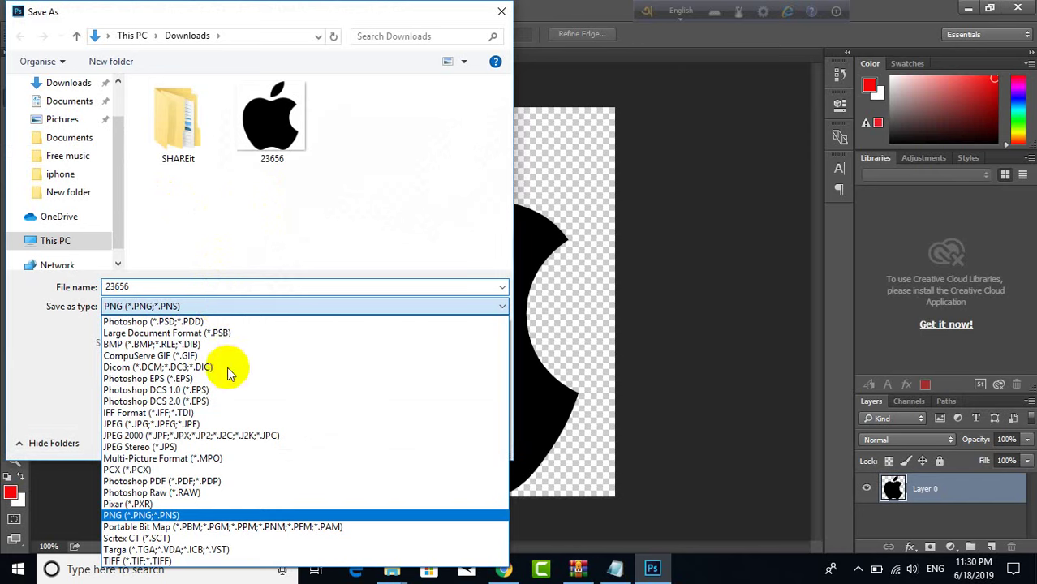
left_click(194, 425)
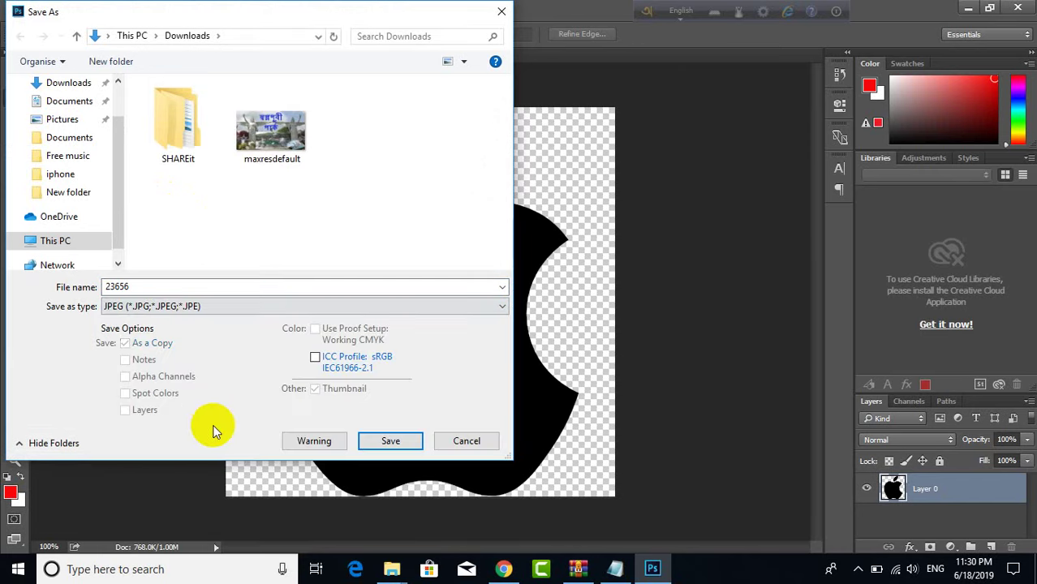
left_click(392, 443)
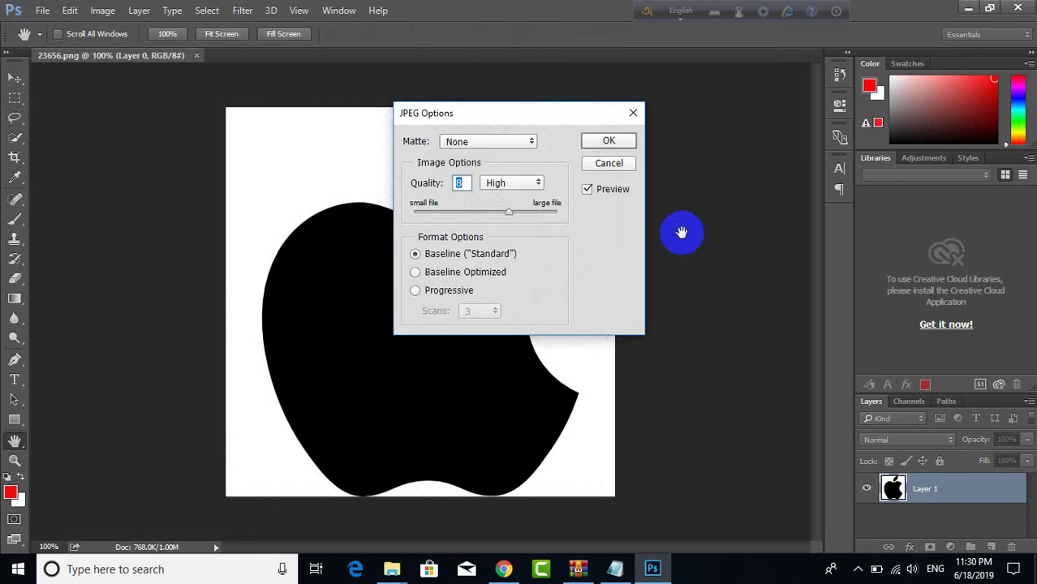
left_click(610, 142)
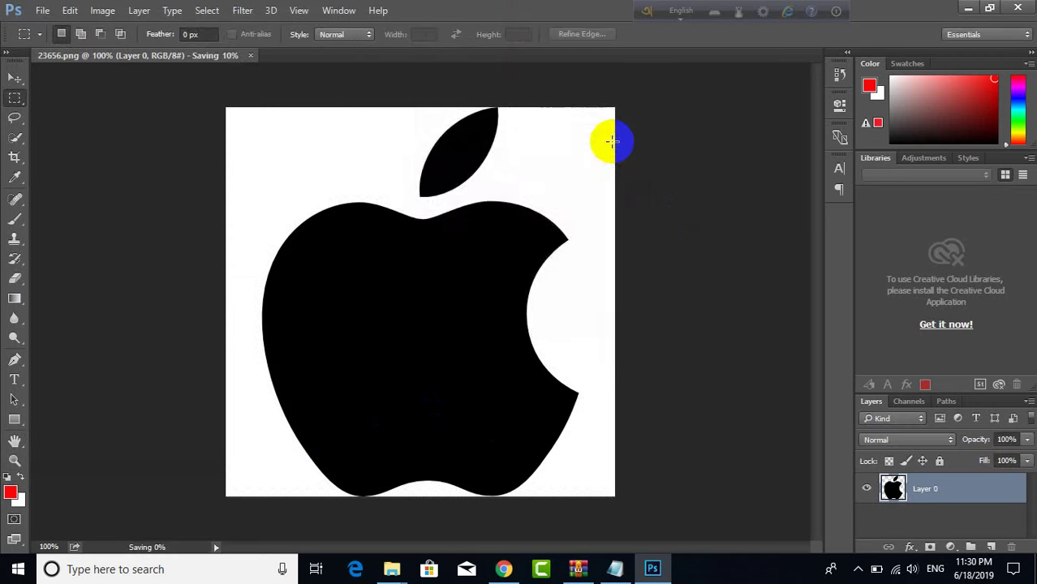